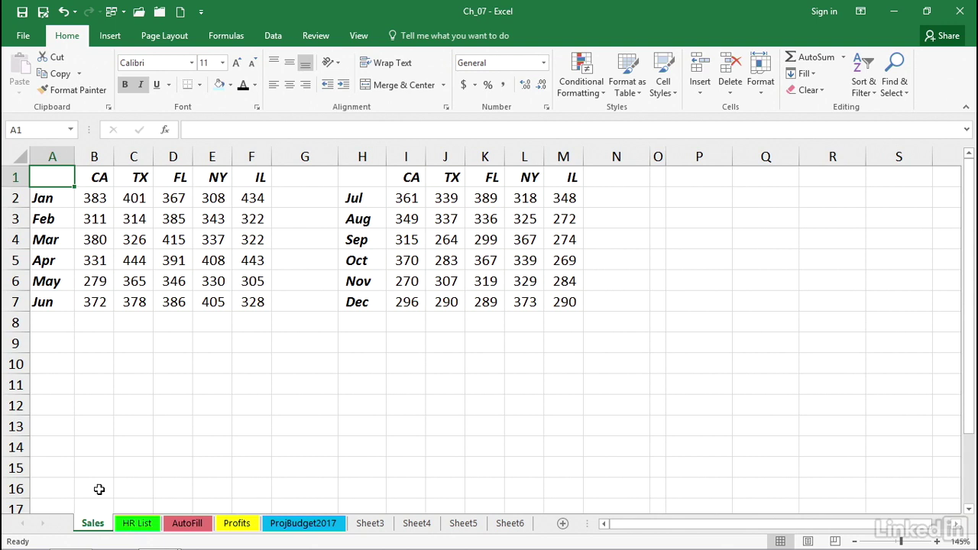
Move the Sales sheet between Profits and ProjBudget2017, and return it to the first position.
left_click_drag(95, 525, 268, 517)
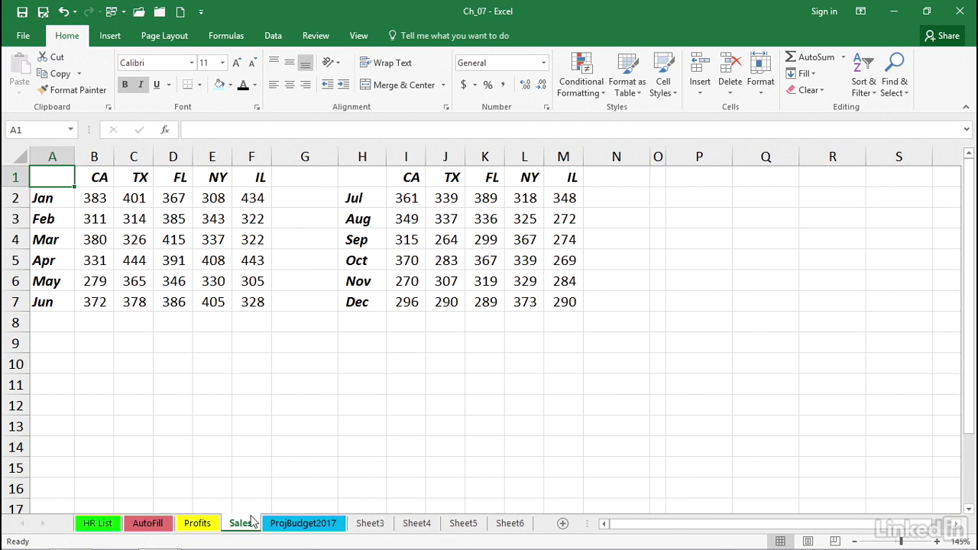
left_click_drag(240, 523, 88, 506)
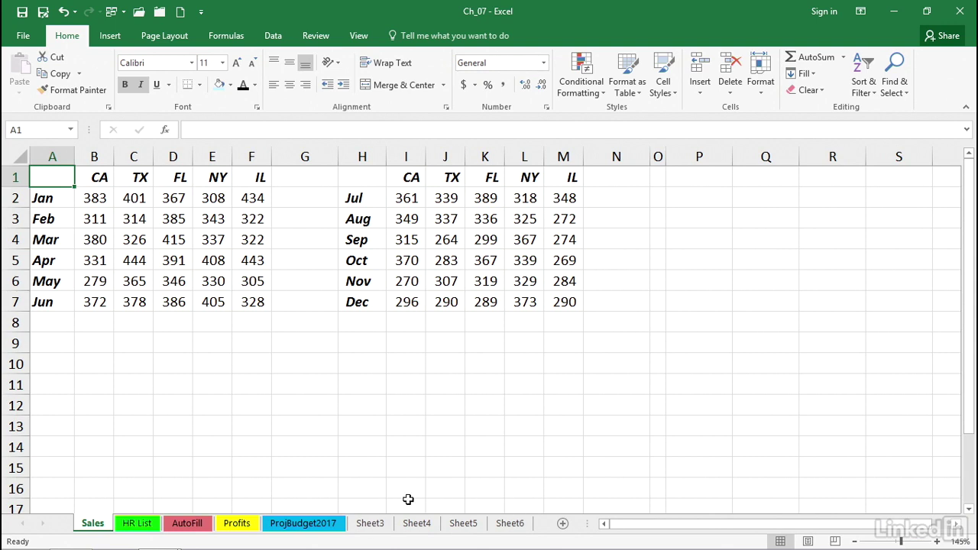
Group the sheets Sheet3 through Sheet6 and move them together in front of the Sales sheet.
left_click(373, 524)
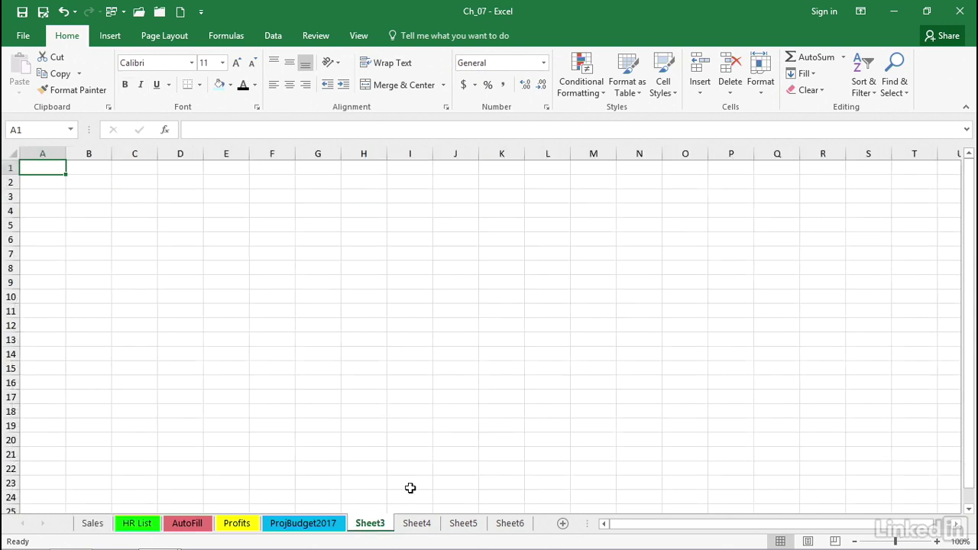
left_click(510, 524, "shift")
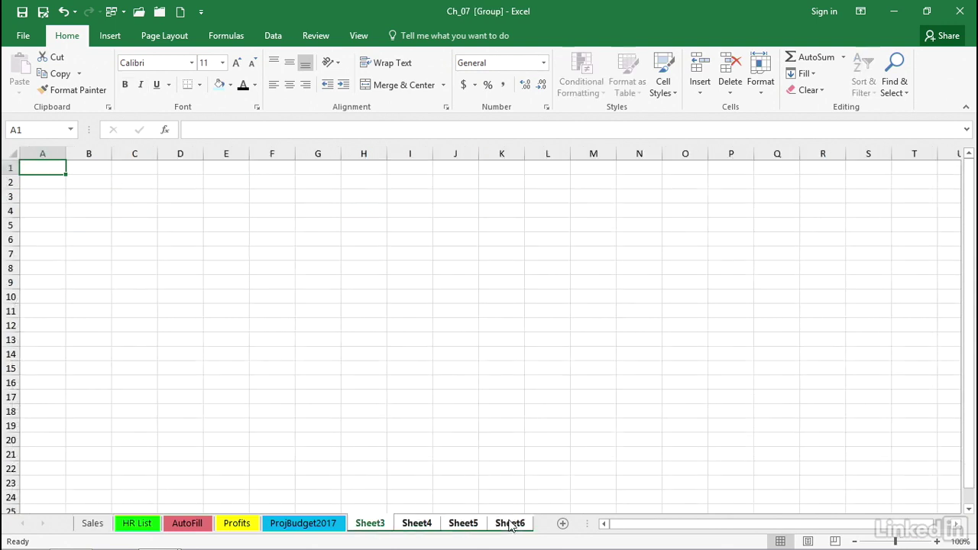
mouse_move(379, 524)
left_mouse_down()
mouse_move(362, 498)
mouse_move(341, 489)
mouse_move(237, 472)
mouse_move(113, 491)
mouse_move(87, 504)
left_mouse_up()
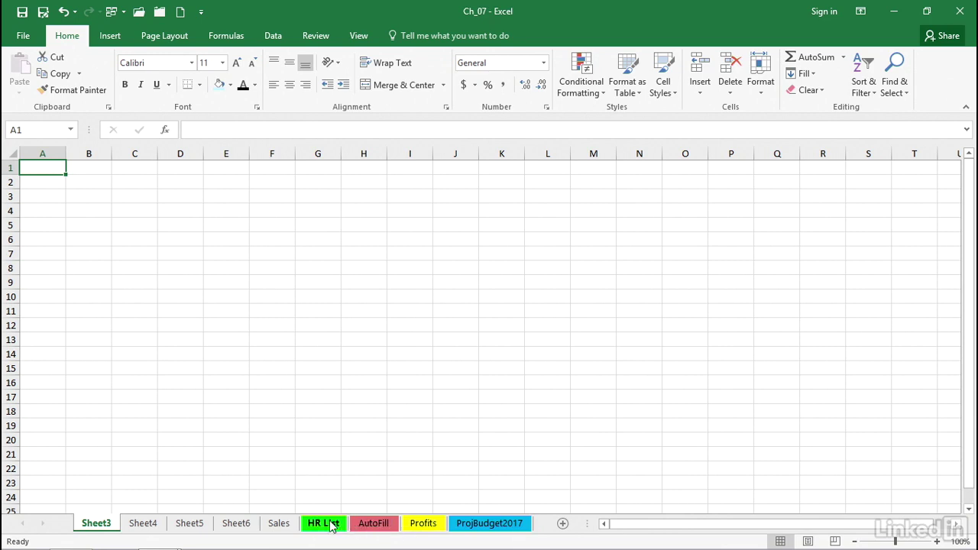
Open the ProjBudget2017 sheet and examine its quarterly gross revenue percentages and the Net Profit row.
left_click(473, 526)
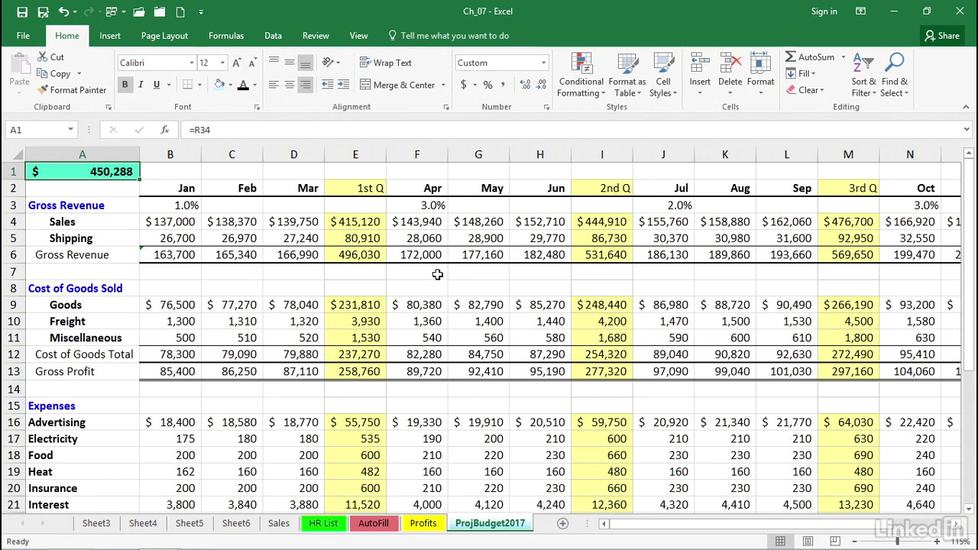
left_click(188, 208)
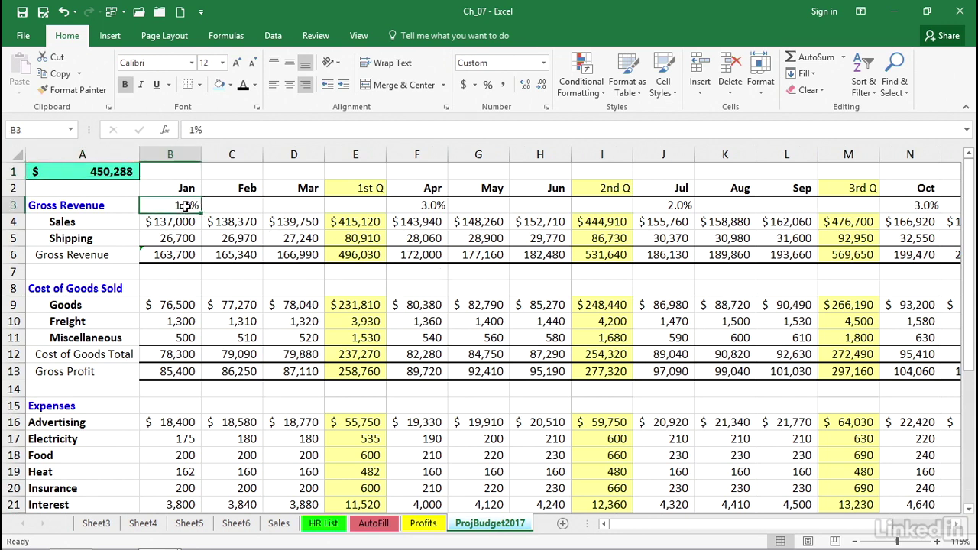
left_click(424, 208)
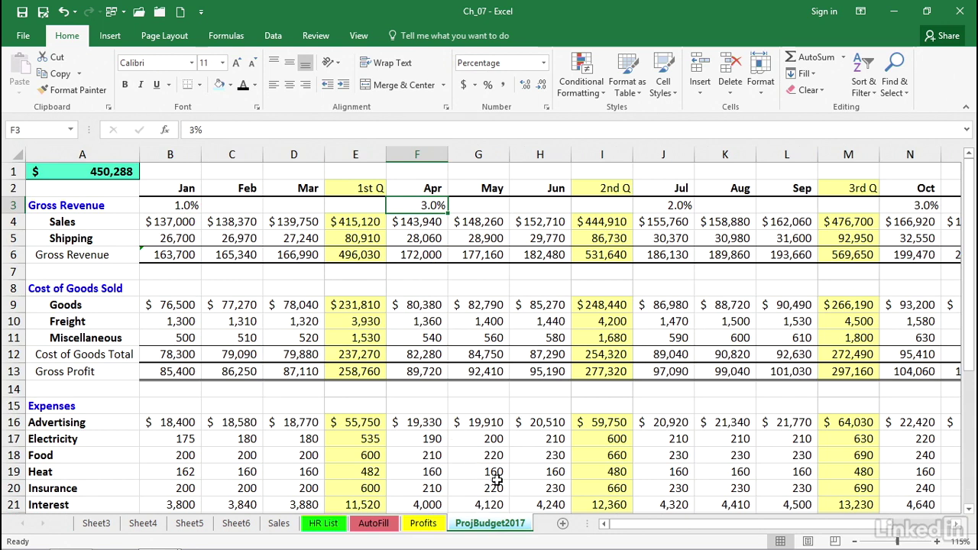
scroll(497, 478, "down", 1)
scroll(497, 477, "down", 7)
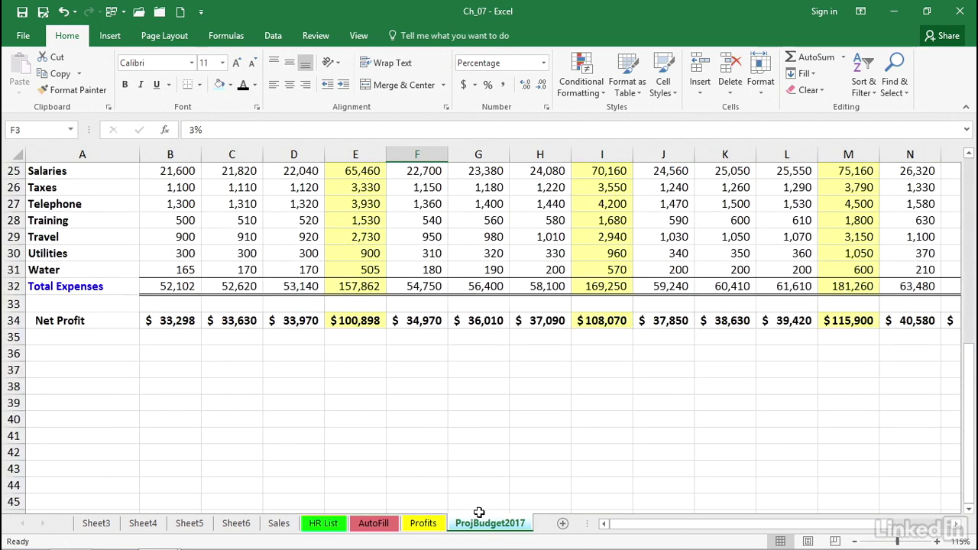
right_click(479, 525)
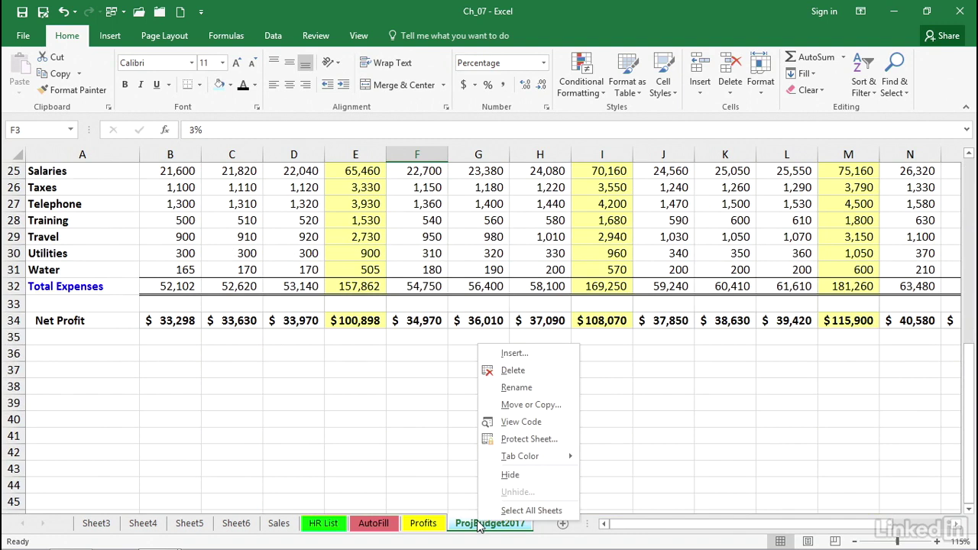
left_click(540, 411)
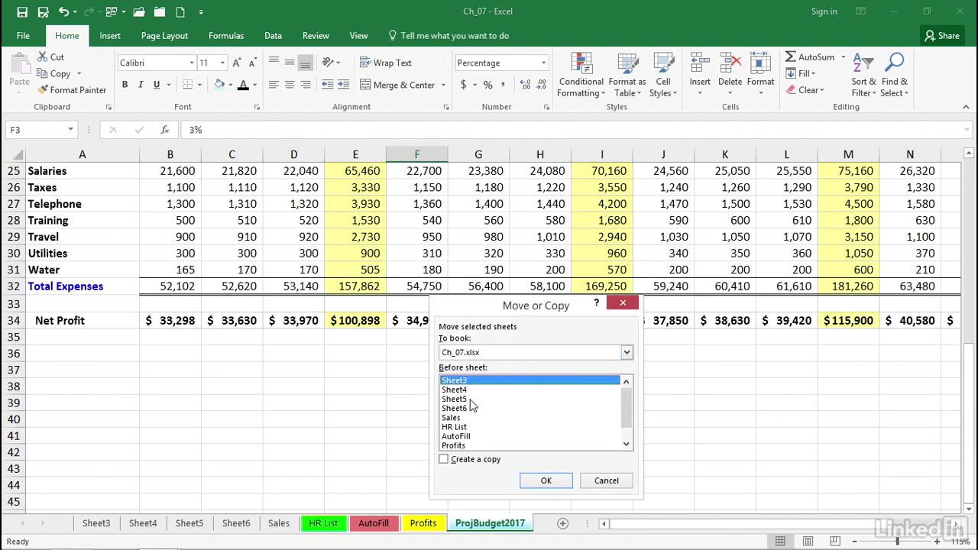
left_click(444, 460)
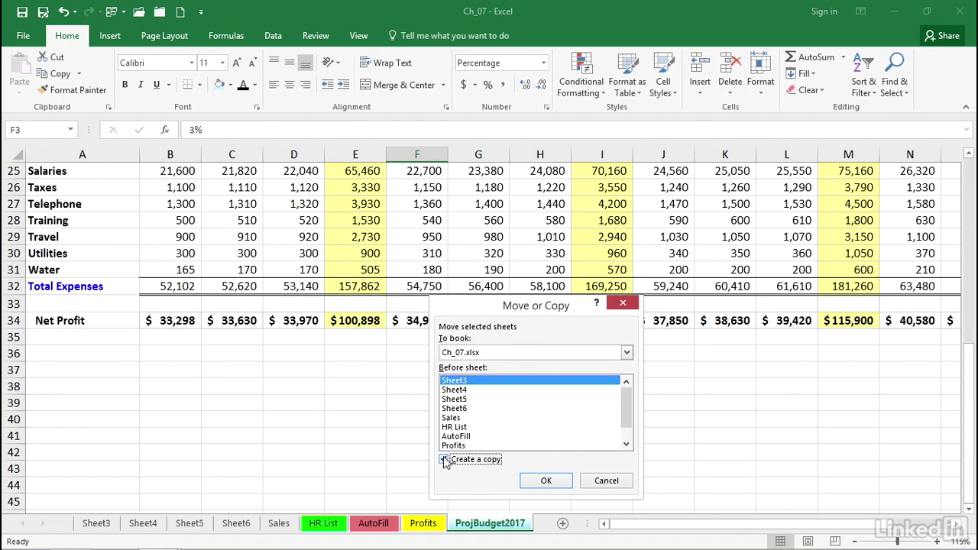
left_click(463, 409)
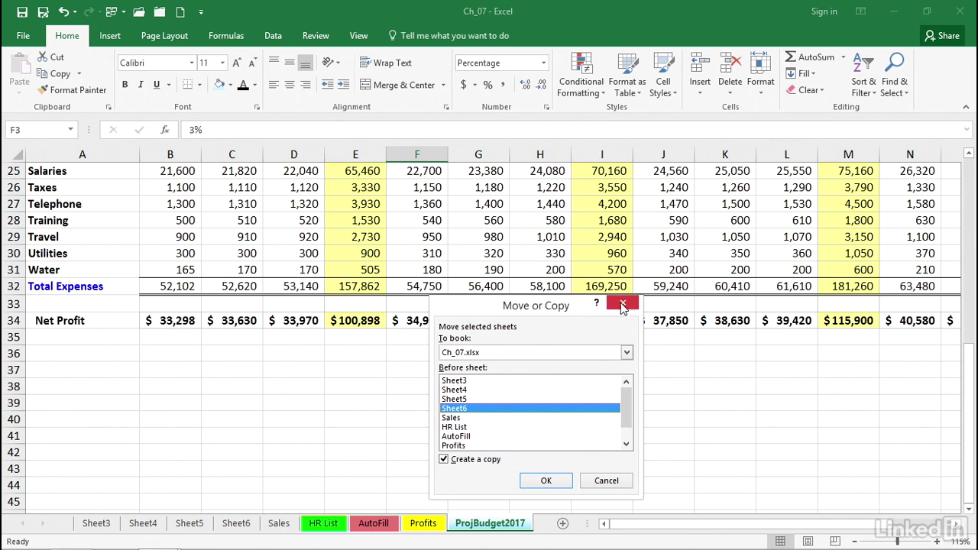
left_click(607, 482)
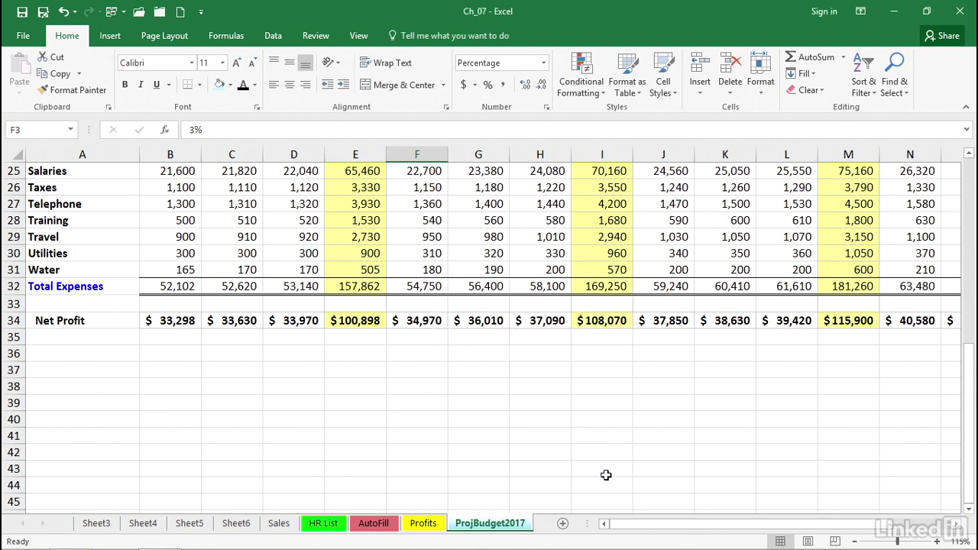
Make a copy of the ProjBudget2017 sheet directly after the original, at the end of the workbook.
left_click(469, 388)
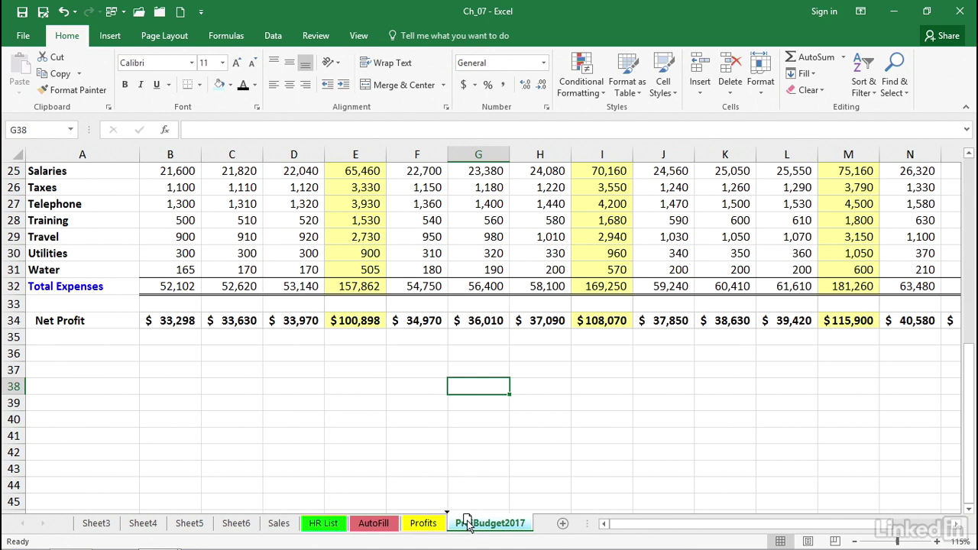
left_click_drag(468, 513, 474, 493)
mouse_move(479, 494)
left_mouse_down()
mouse_move(377, 500)
mouse_move(546, 507)
mouse_move(535, 512)
mouse_move(537, 499)
mouse_move(549, 502)
left_mouse_up()
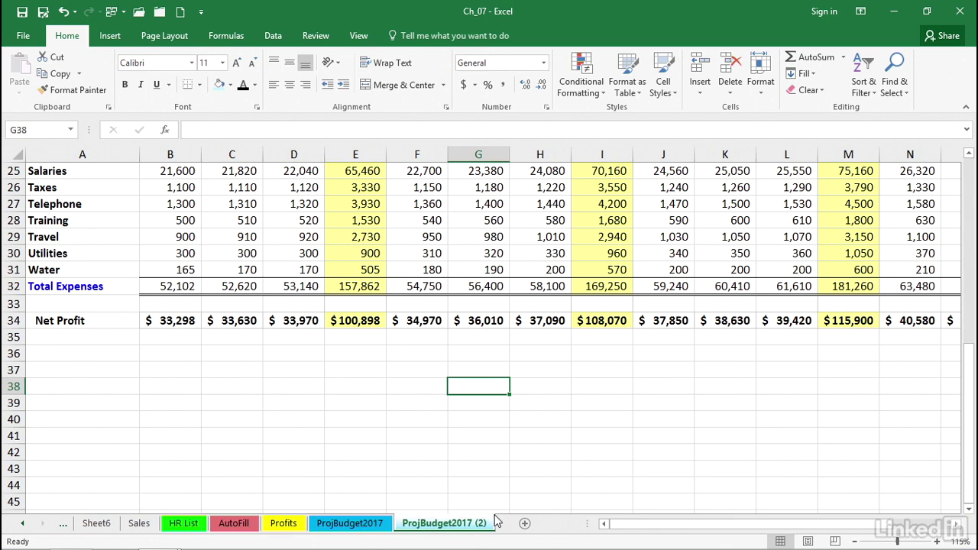
Make a second copy of the ProjBudget2017 sheet after the first copy.
left_click(379, 526)
left_click(380, 524)
mouse_move(376, 523)
left_mouse_down()
mouse_move(422, 506)
mouse_move(501, 517)
left_mouse_up()
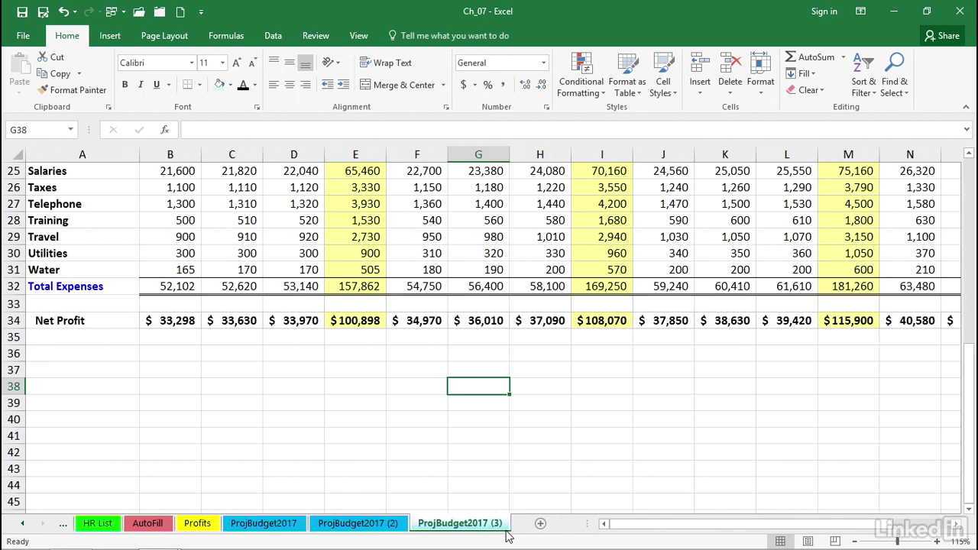
Permanently delete the ProjBudget2017 (3) sheet.
right_click(464, 524)
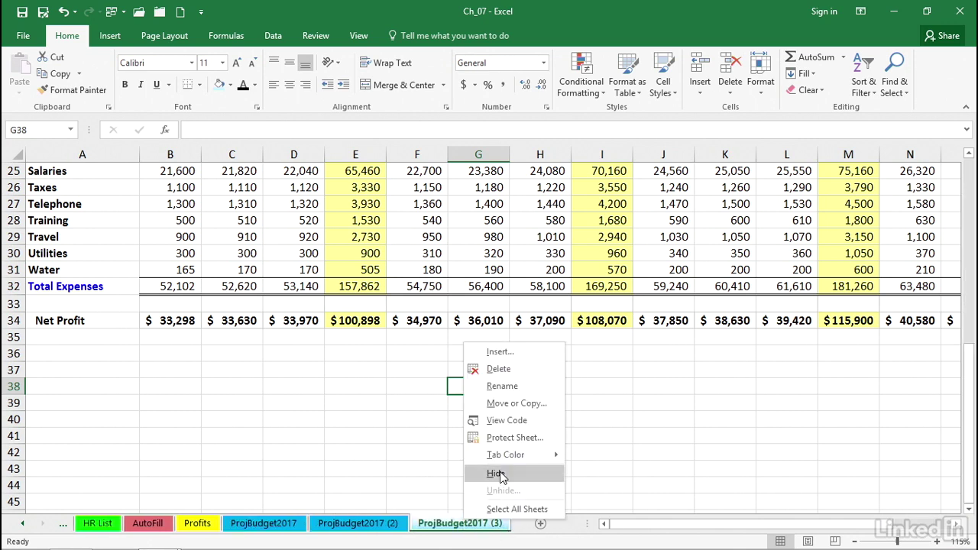
left_click(480, 368)
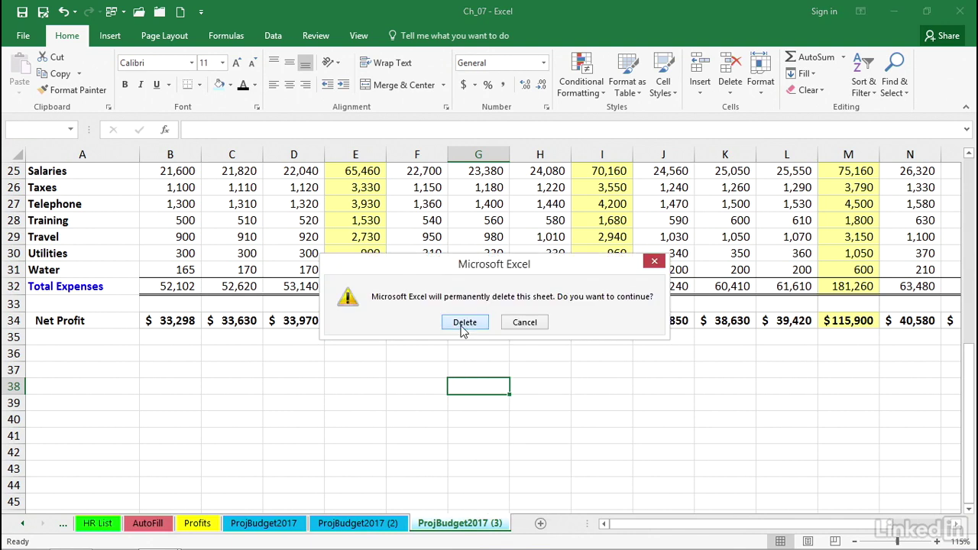
left_click(464, 323)
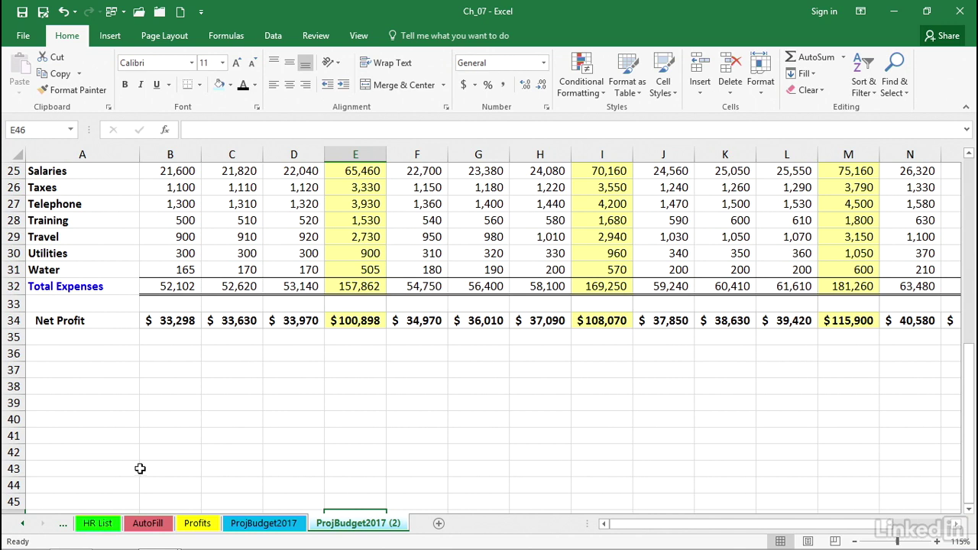
Group the non-adjacent HR List and Profits sheets and move them together between ProjBudget2017 and its copy.
left_click(23, 524)
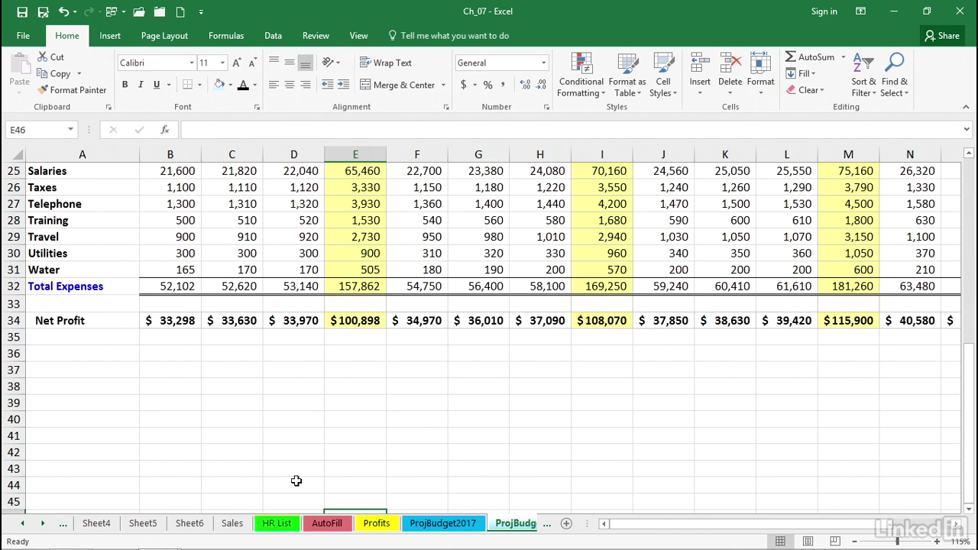
left_click(280, 524)
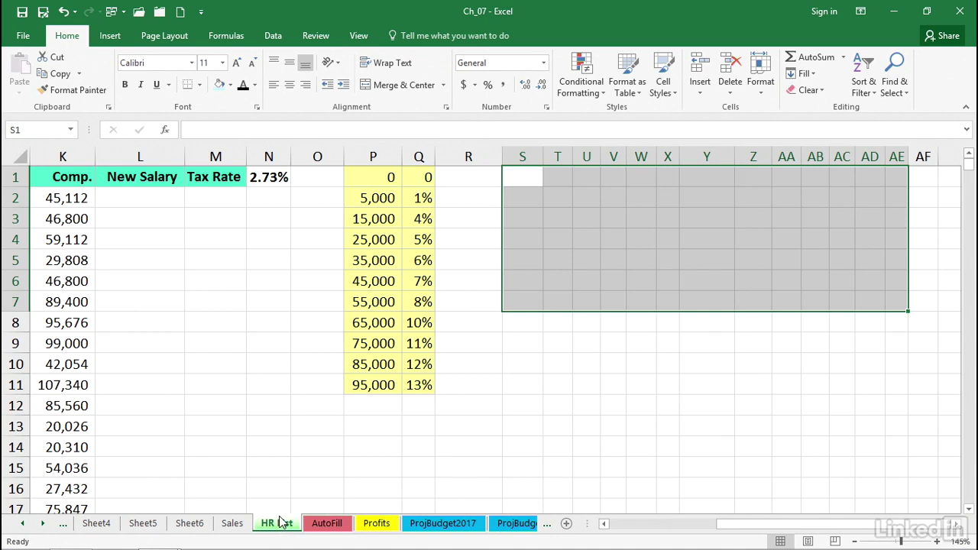
left_click(377, 526, "ctrl")
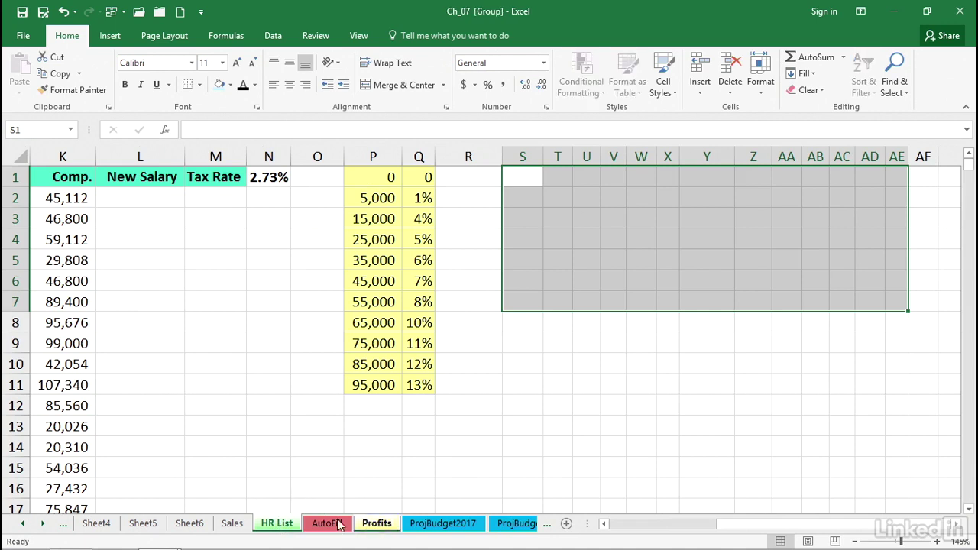
mouse_move(365, 527)
left_mouse_down()
mouse_move(369, 508)
mouse_move(398, 505)
mouse_move(493, 511)
left_mouse_up()
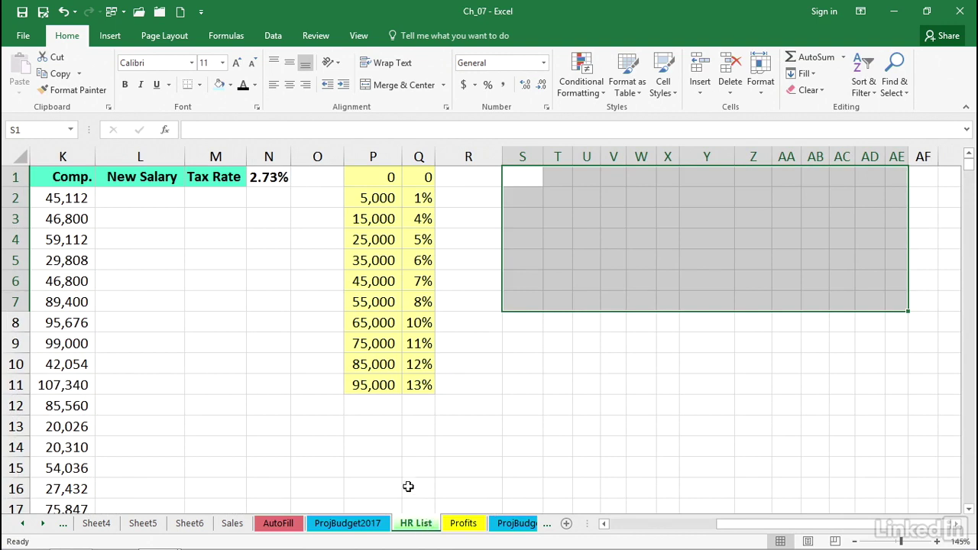
Review the undo history, and move HR List and Profits back so they sit between AutoFill and ProjBudget2017.
left_click(76, 13)
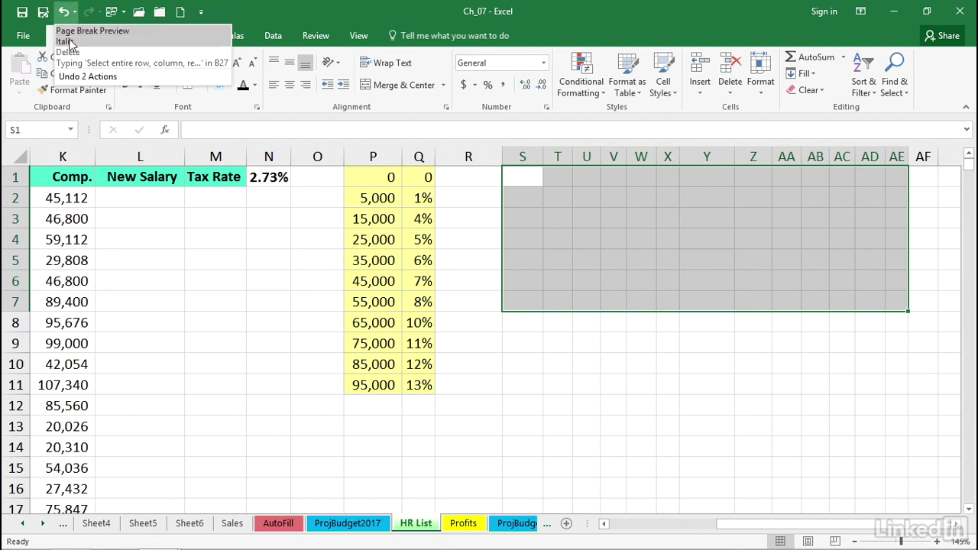
left_click(282, 394)
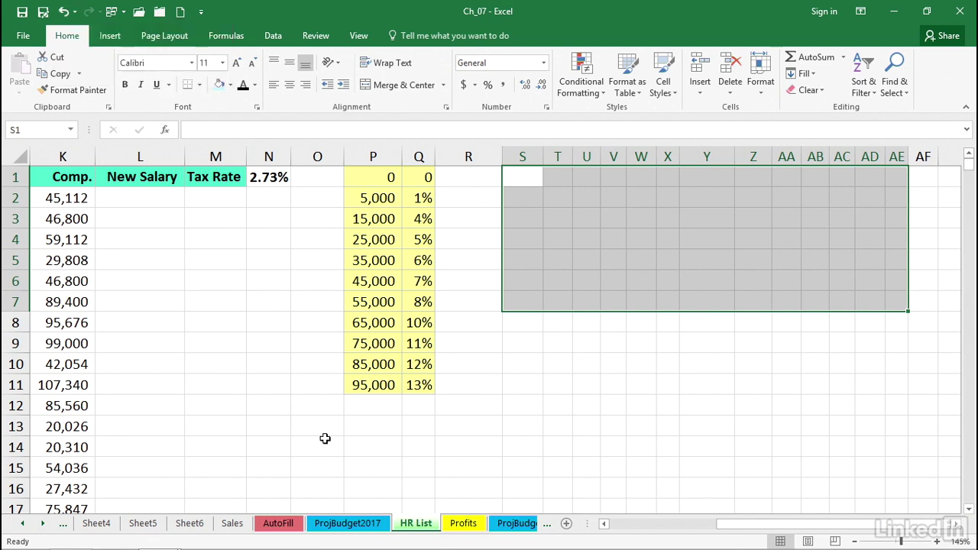
left_click_drag(360, 495, 324, 503)
left_click_drag(456, 522, 360, 516)
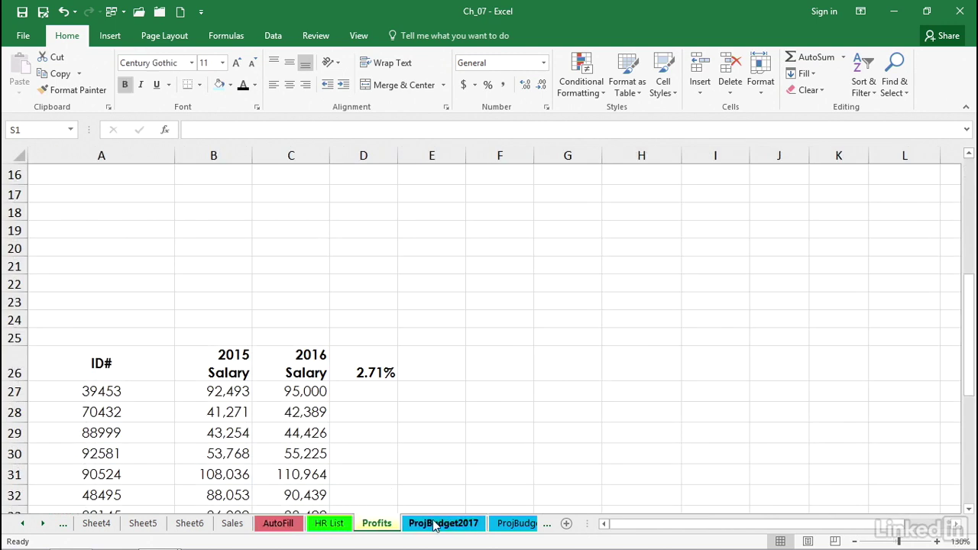
scroll(454, 484, "down", 1)
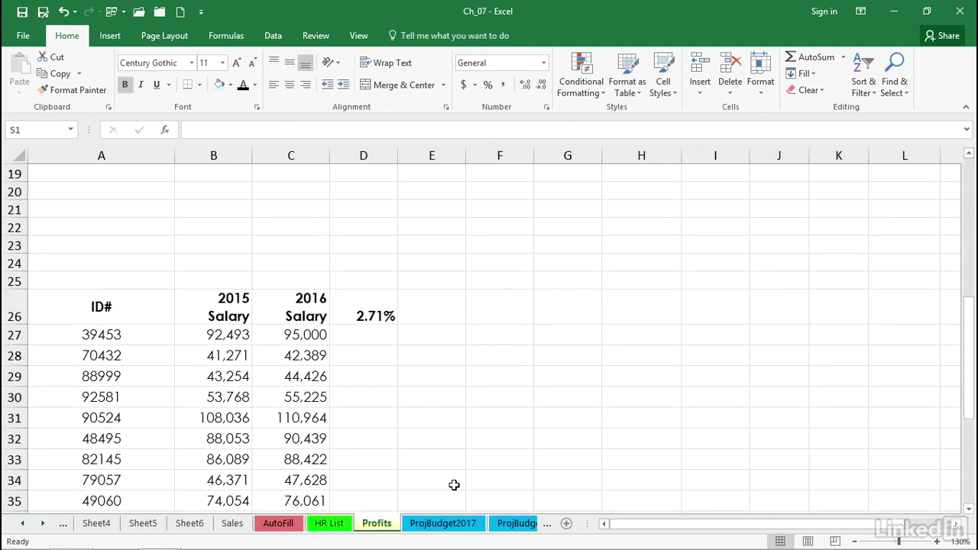
Group the sheets AutoFill through ProjBudget2017 and copy all four together between Sheet3 and Sheet4.
left_click(282, 525)
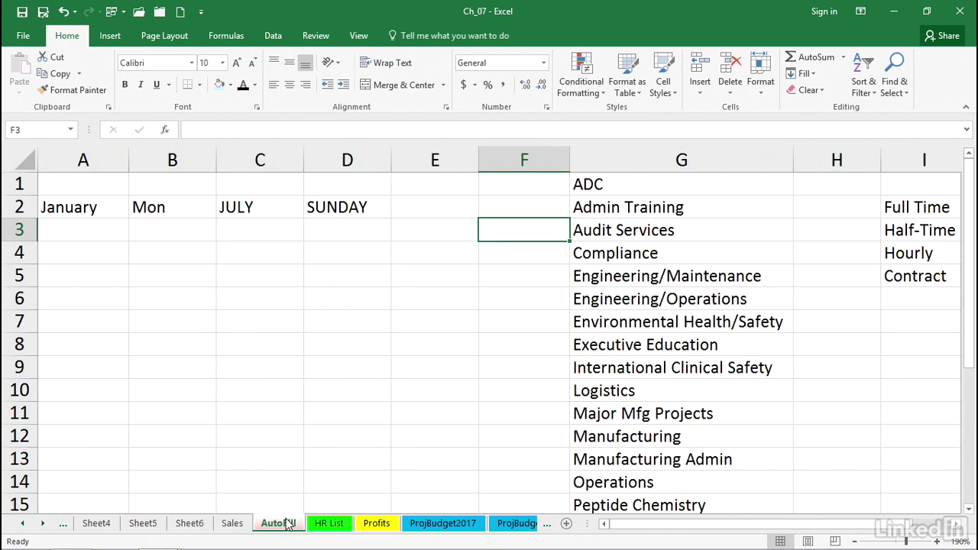
left_click(441, 524, "shift")
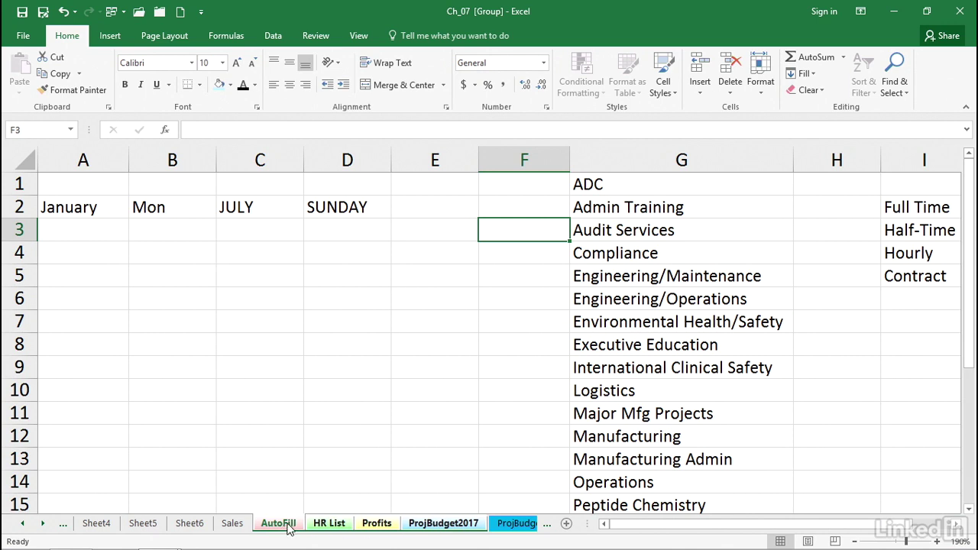
mouse_move(286, 527)
left_mouse_down()
mouse_move(250, 497)
mouse_move(225, 492)
mouse_move(110, 501)
left_mouse_up()
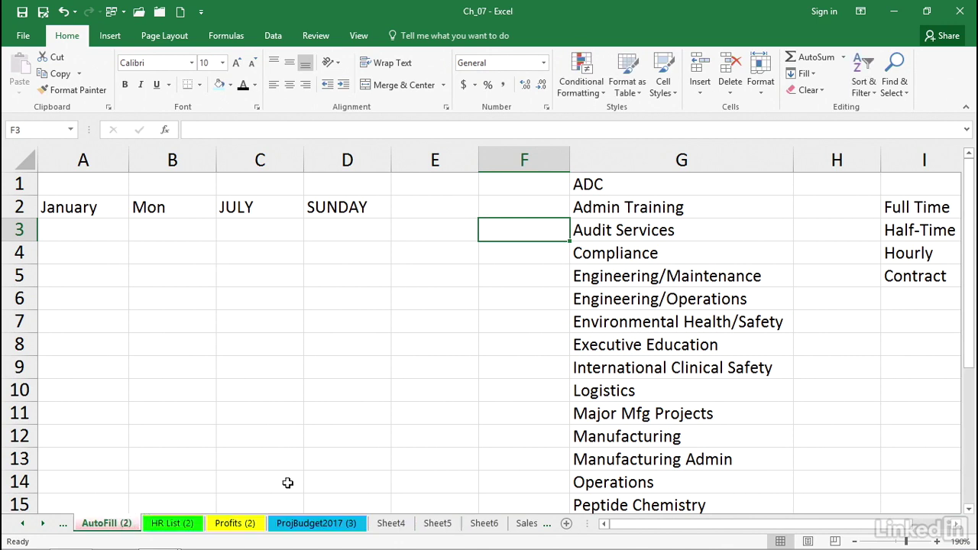
Look through the workbook's sheets for the copies and the originals, and open the original ProjBudget2017 sheet.
left_click(21, 525)
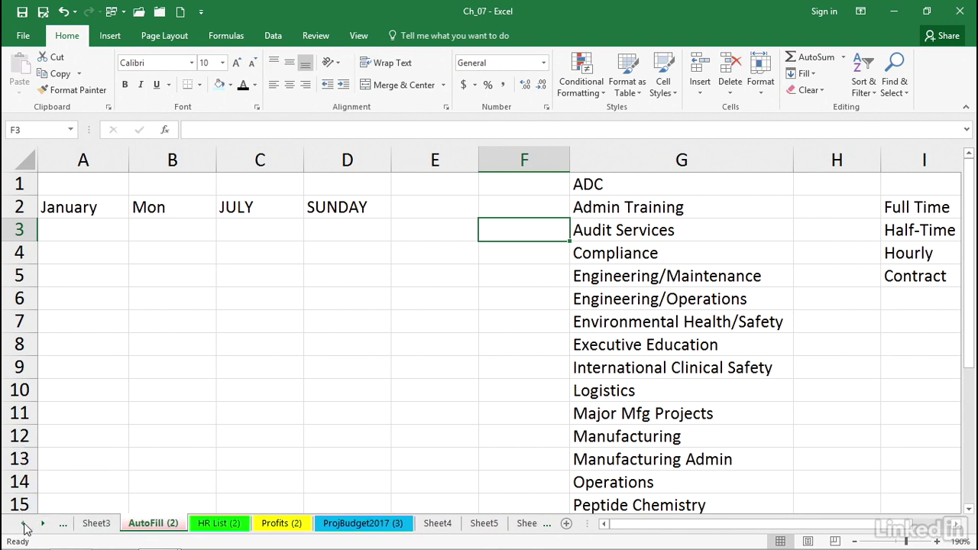
left_click(43, 526)
left_click(44, 526)
left_click(44, 527)
left_click(44, 526)
left_click(43, 526)
left_click(44, 527)
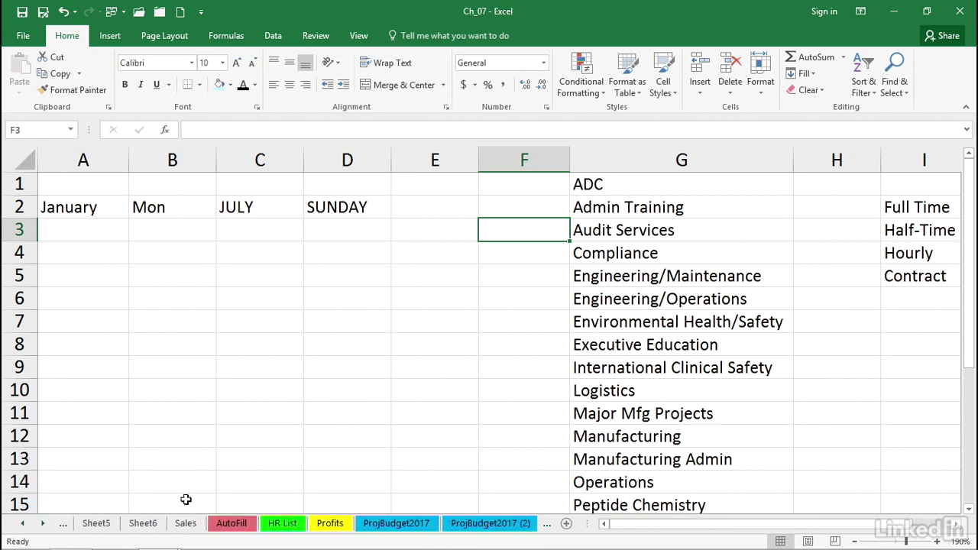
left_click(243, 489)
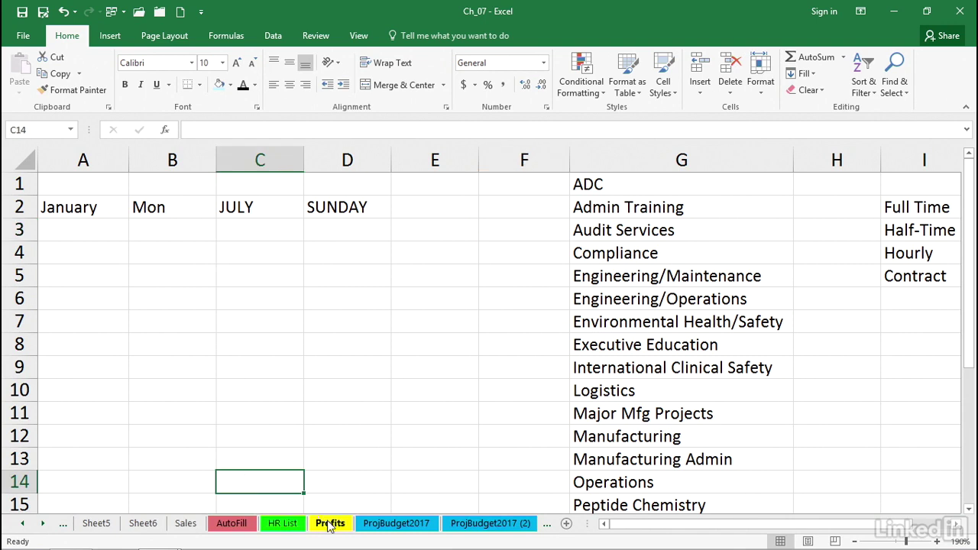
left_click(371, 527)
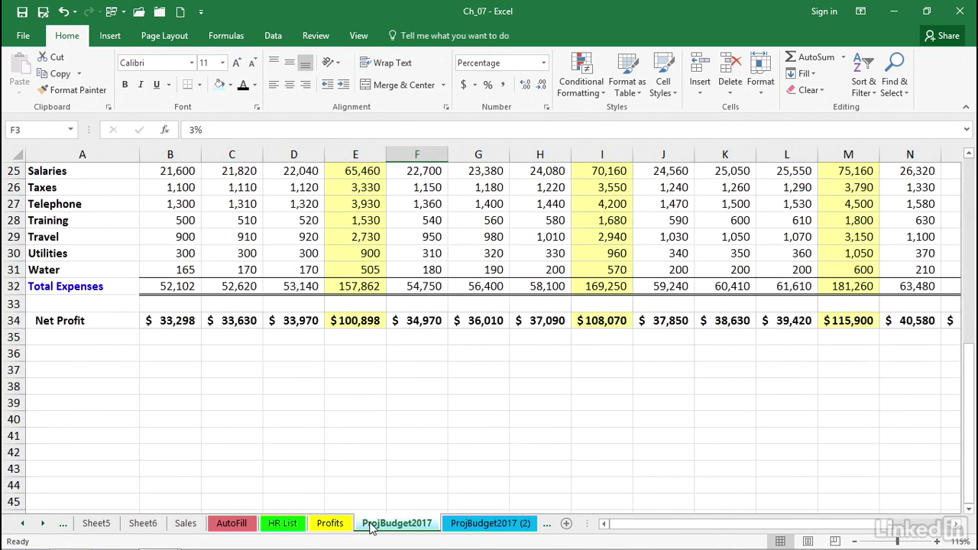
Copy the ProjBudget2017 sheet into a new workbook, keeping the original in Ch_07.
right_click(372, 527)
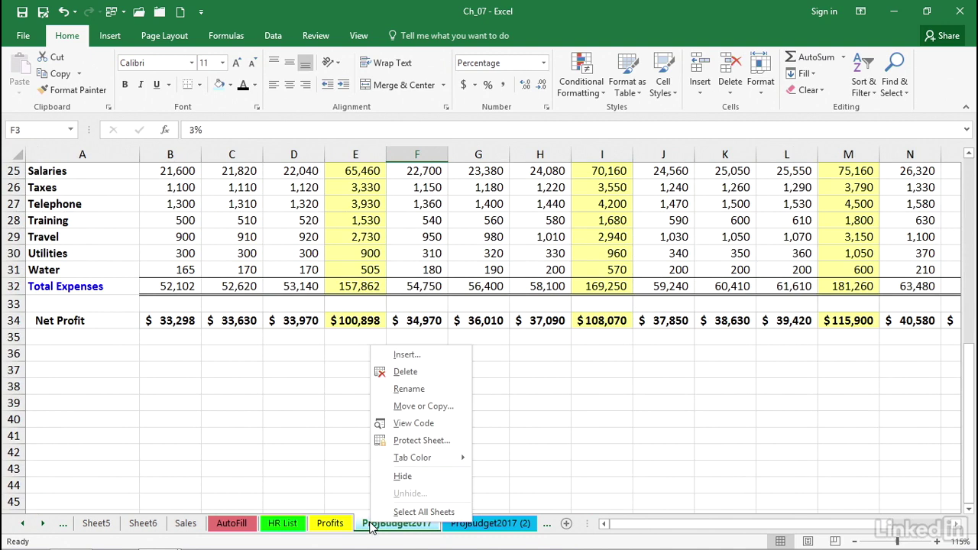
left_click(411, 406)
left_click(317, 458)
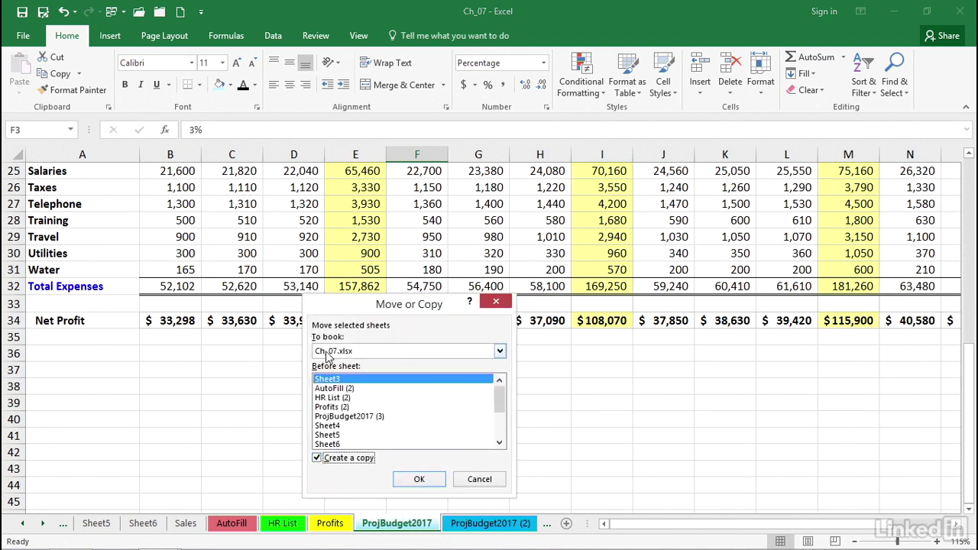
left_click(500, 352)
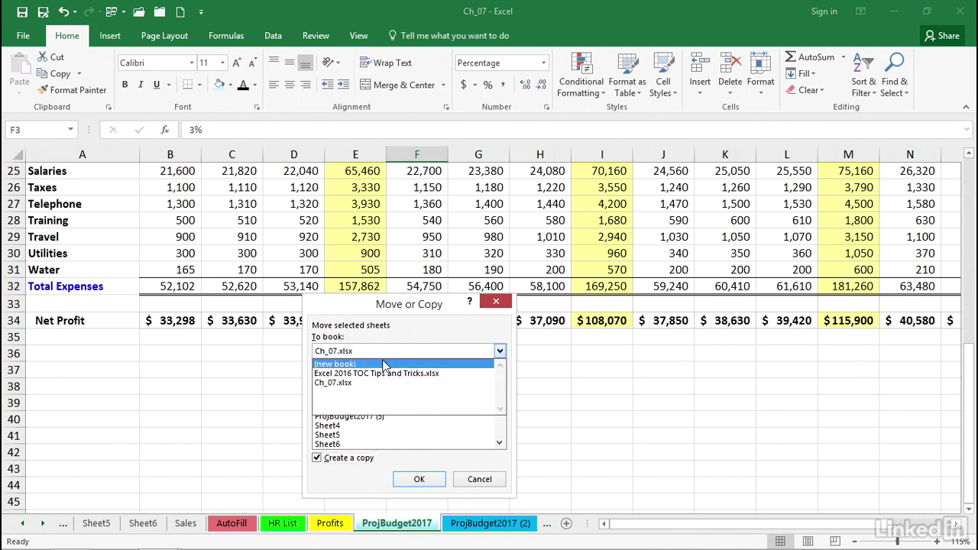
left_click(356, 365)
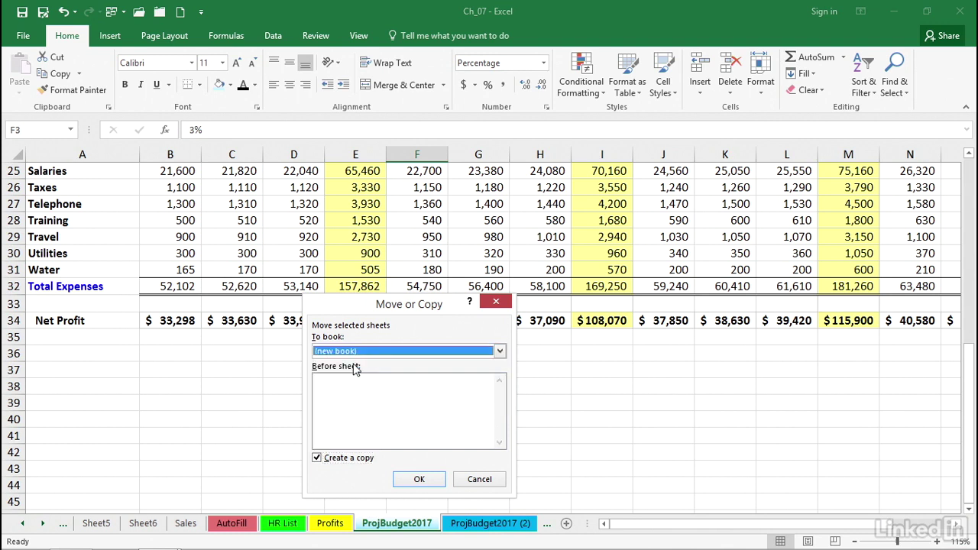
left_click(415, 478)
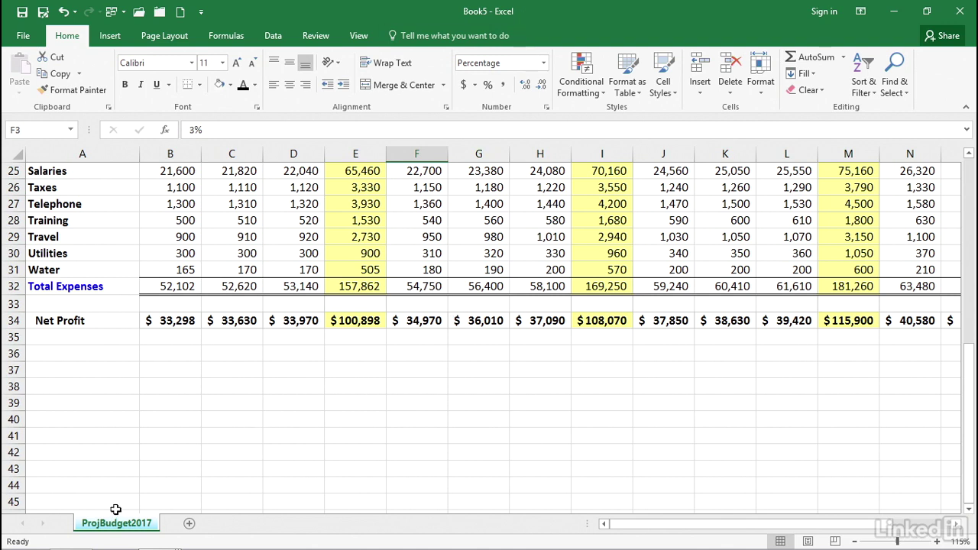
Switch between the new workbook and Ch_07 to compare their ProjBudget2017 sheets, finishing in Ch_07.
key("ctrl+Tab")
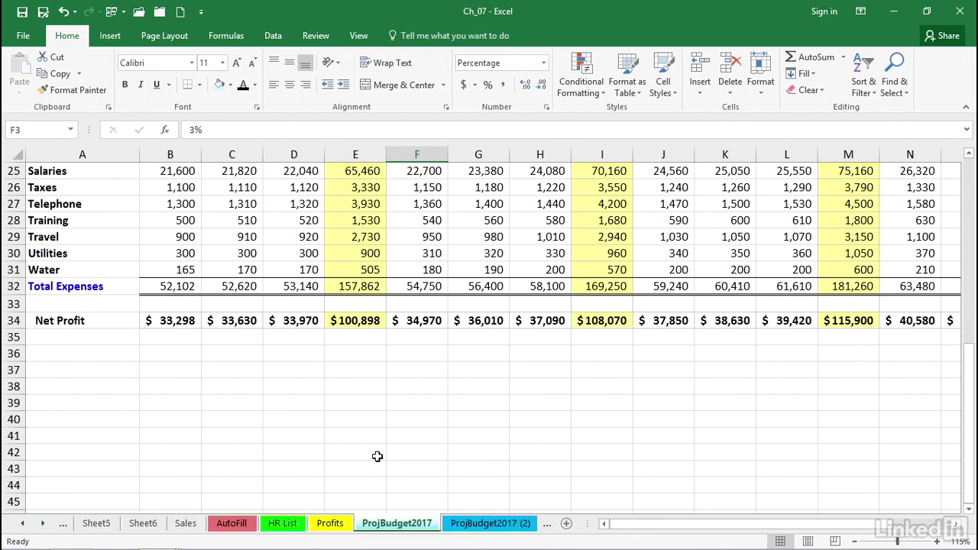
key("ctrl+Tab")
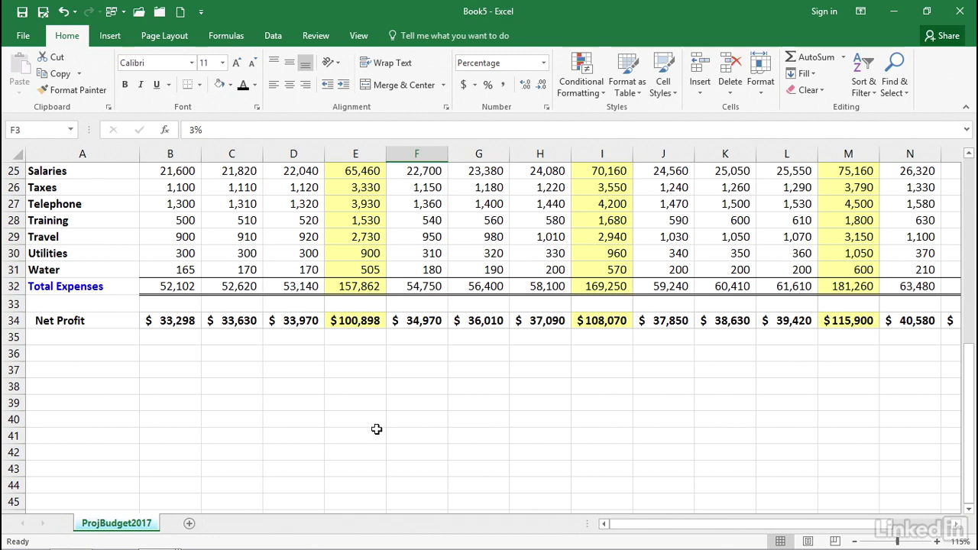
key("ctrl+Tab")
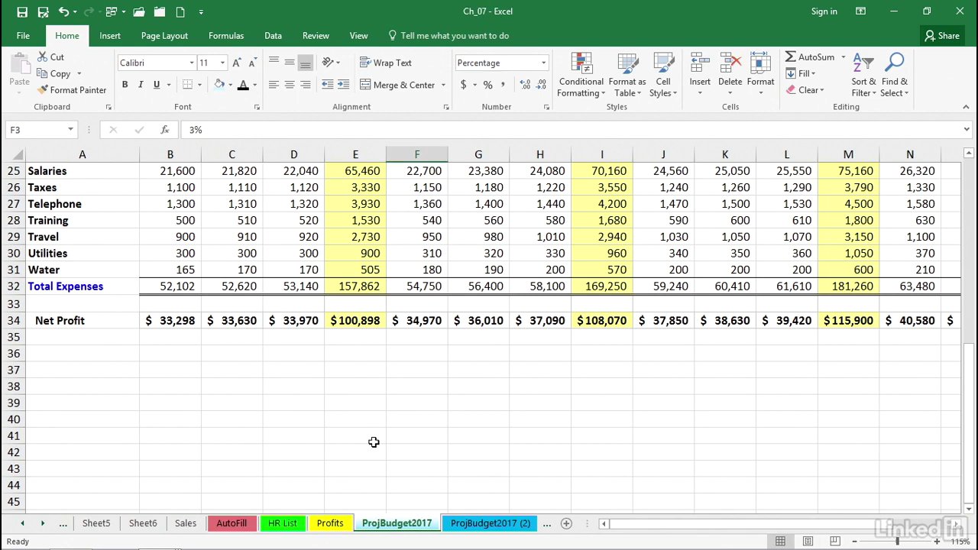
right_click(388, 523)
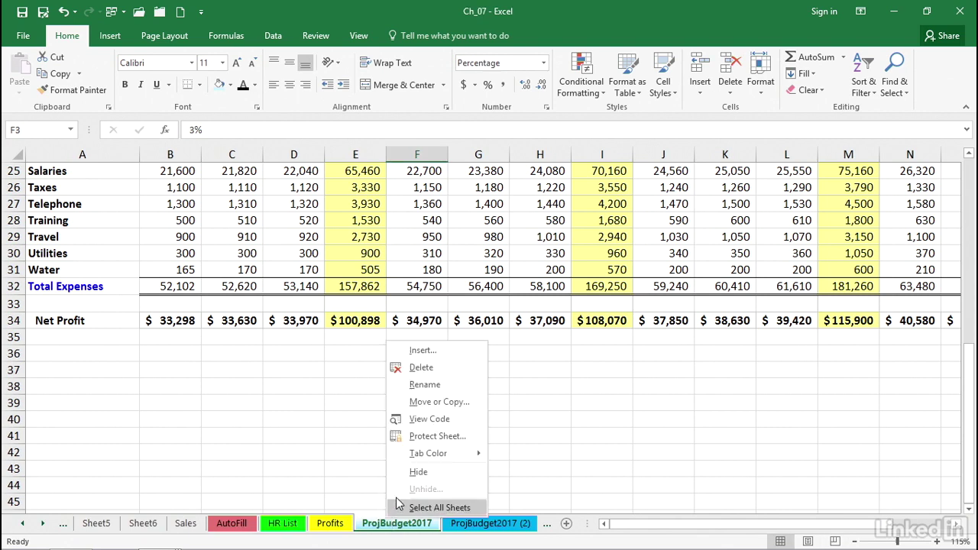
left_click(342, 402)
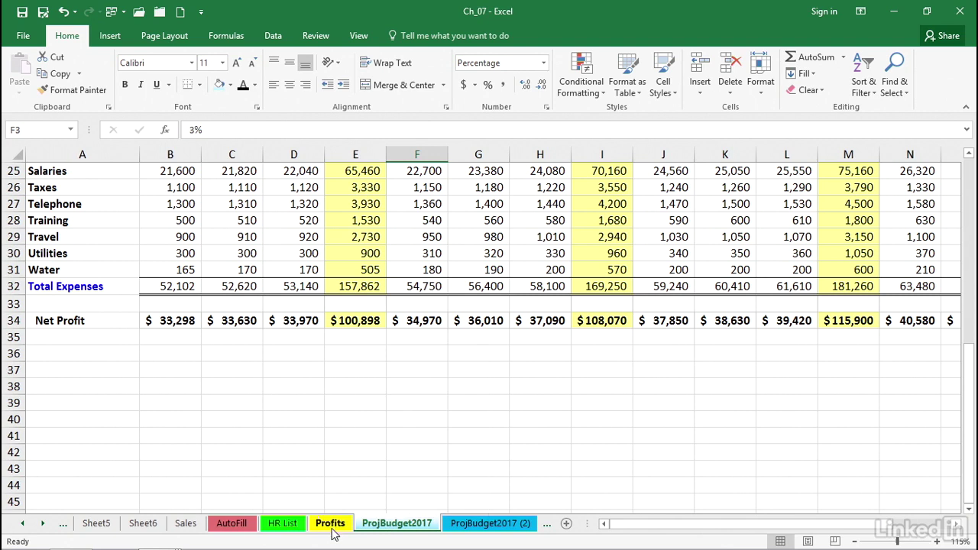